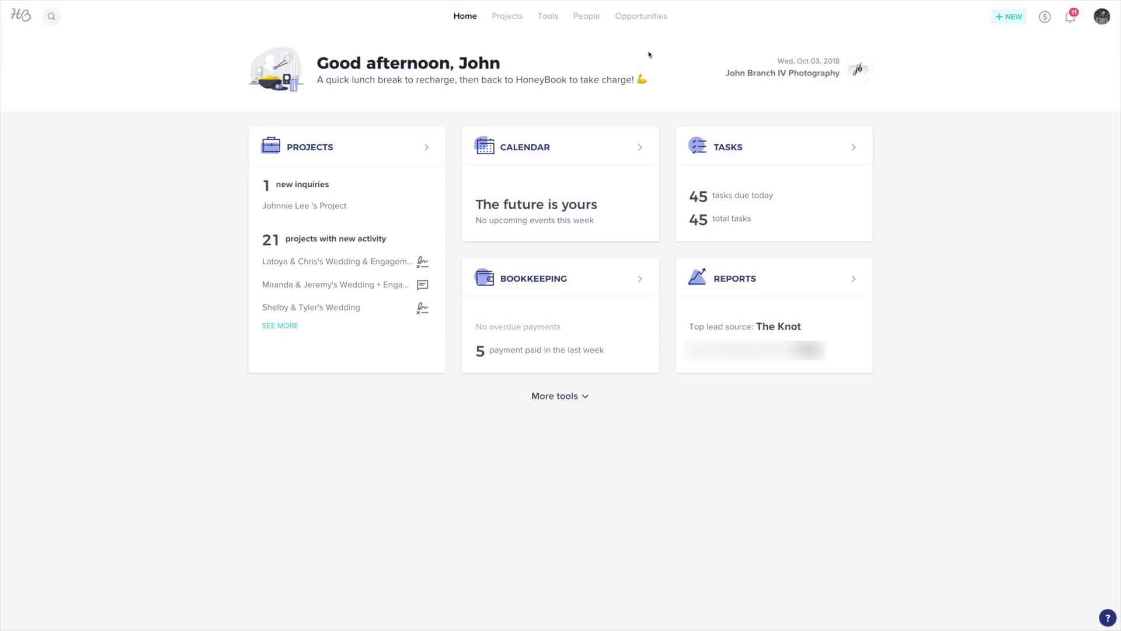
Step: Create a new blank email template from the Templates library's Email category
left_click(554, 18)
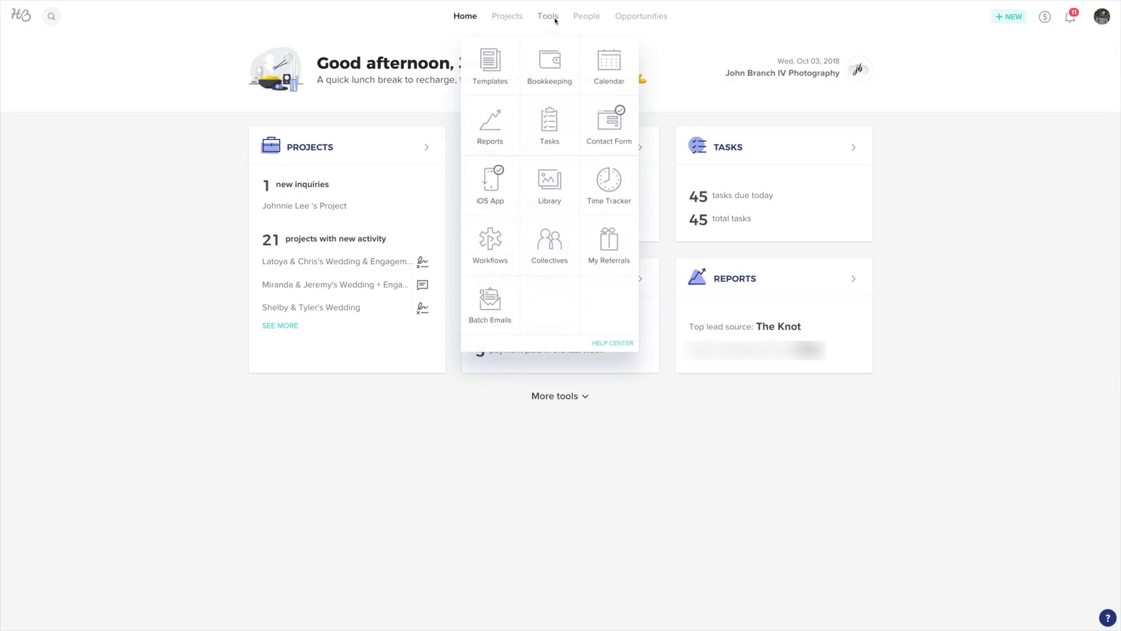
left_click(507, 63)
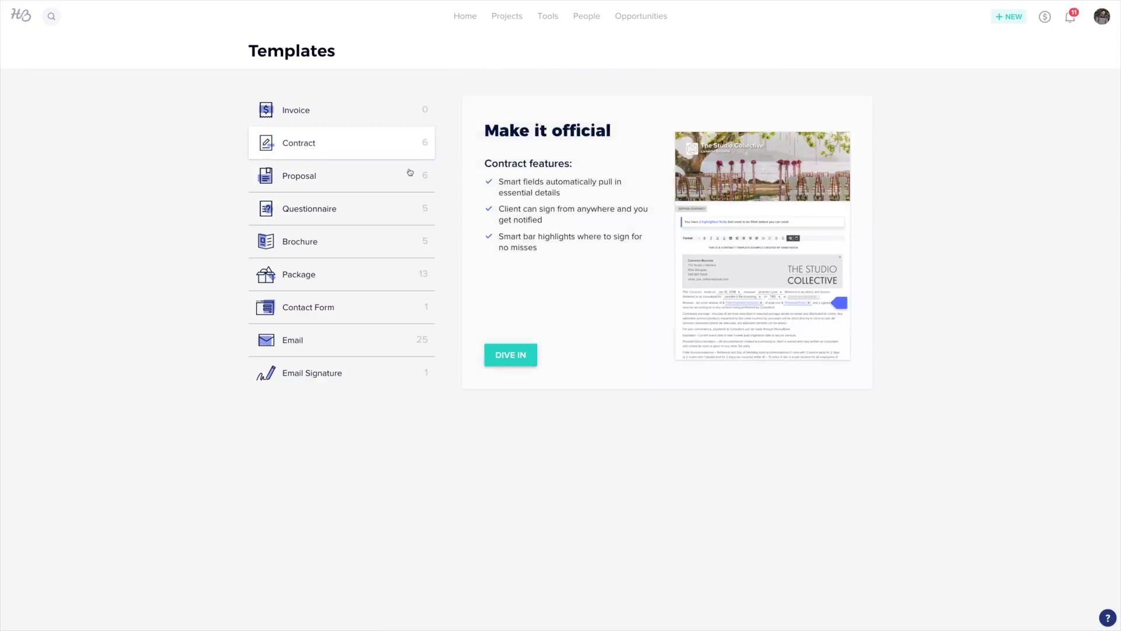
left_click(358, 339)
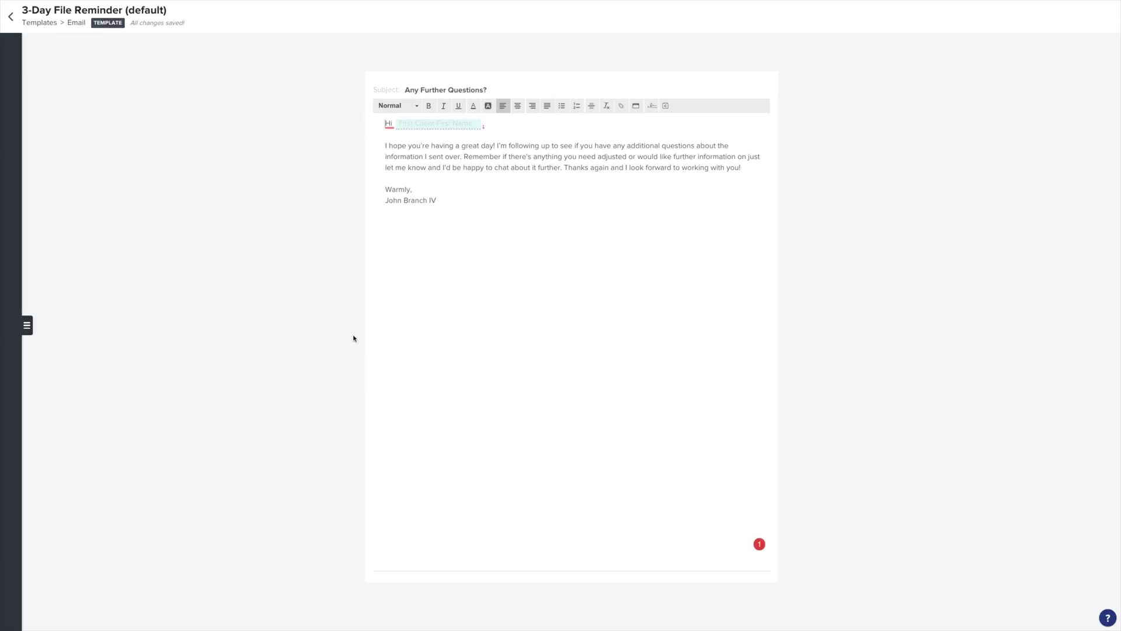
left_click(28, 325)
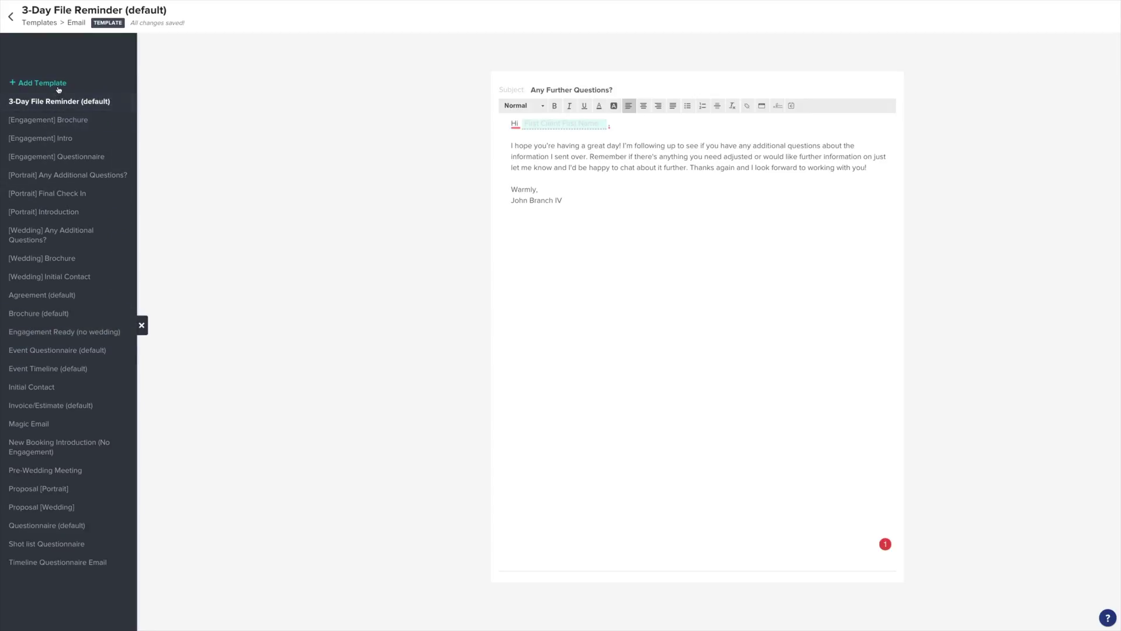
left_click(55, 83)
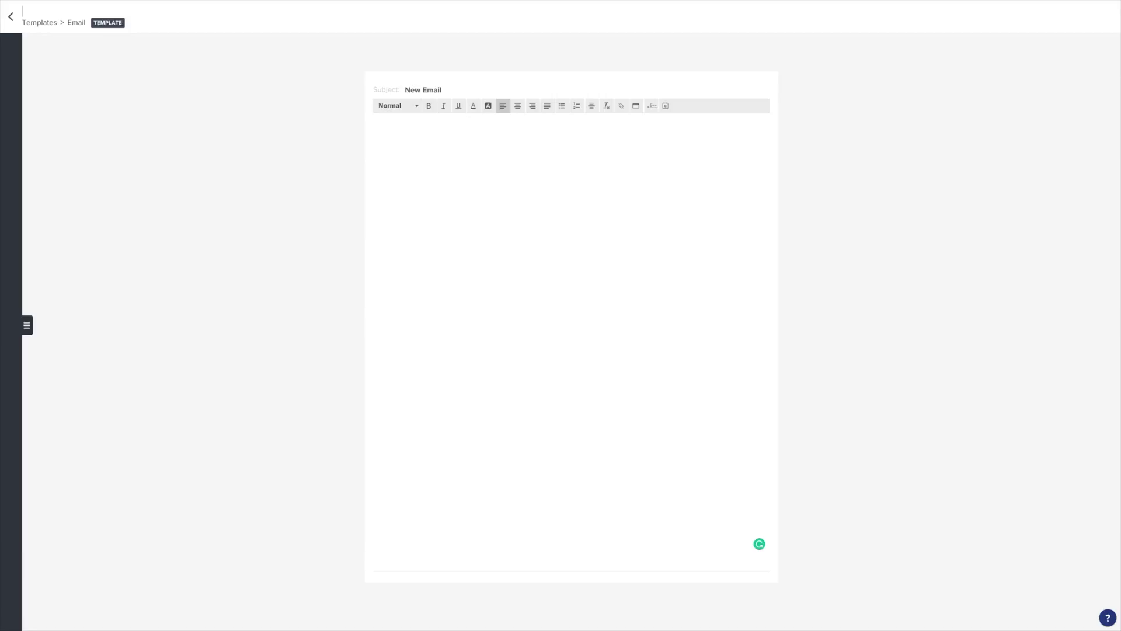
Step: Title the template 'Wedding Intro' with subject 'Happy to Work with You!!'
type("Wedding Intro")
left_click(449, 90)
key("BackSpace")
key("BackSpace")
key("BackSpace")
key("BackSpace")
key("BackSpace")
key("BackSpace")
key("BackSpace")
key("BackSpace")
key("BackSpace")
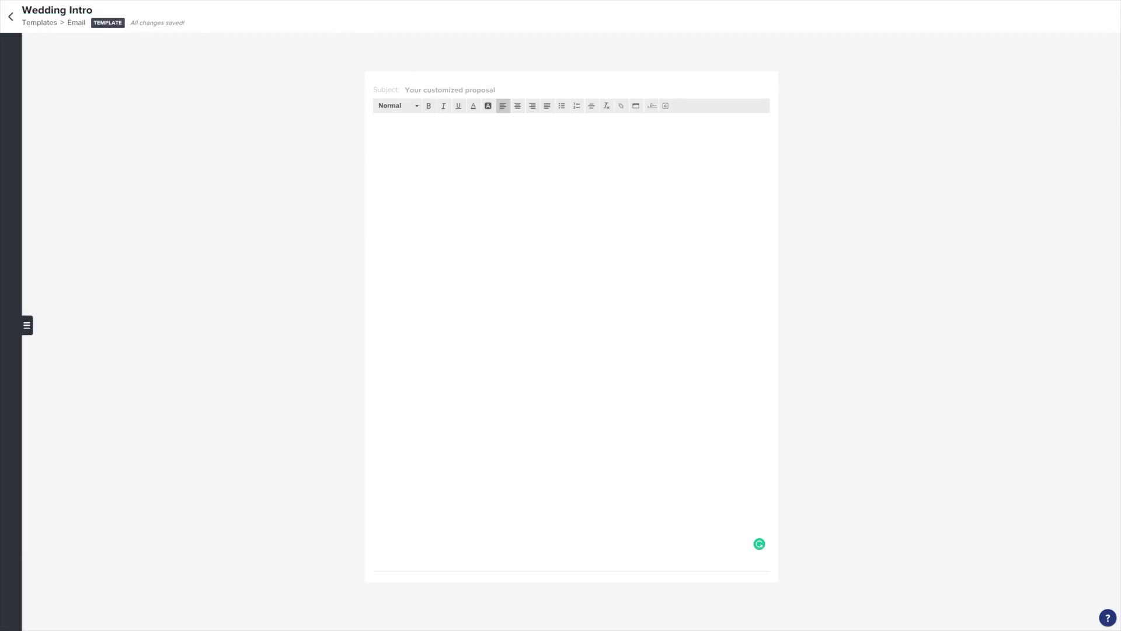
type("Happy to Work with You!!")
Step: Write the body 'Hi [client first name],' then 'I'm super excited that we're going to work together on your wedding'
left_click(436, 134)
type("Hi")
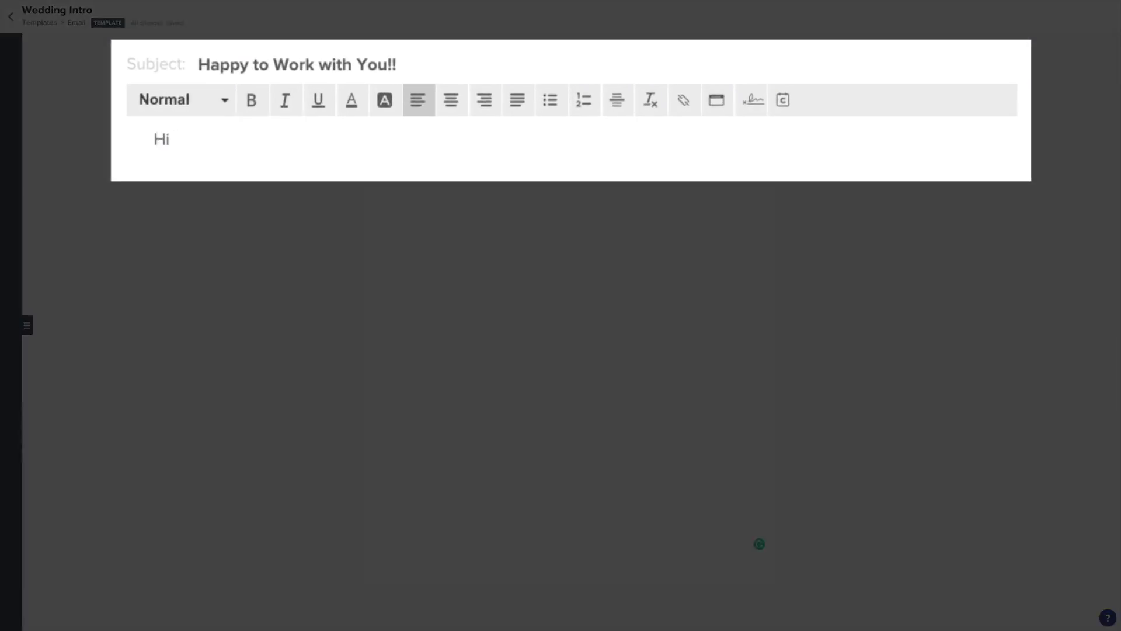
left_click(735, 111)
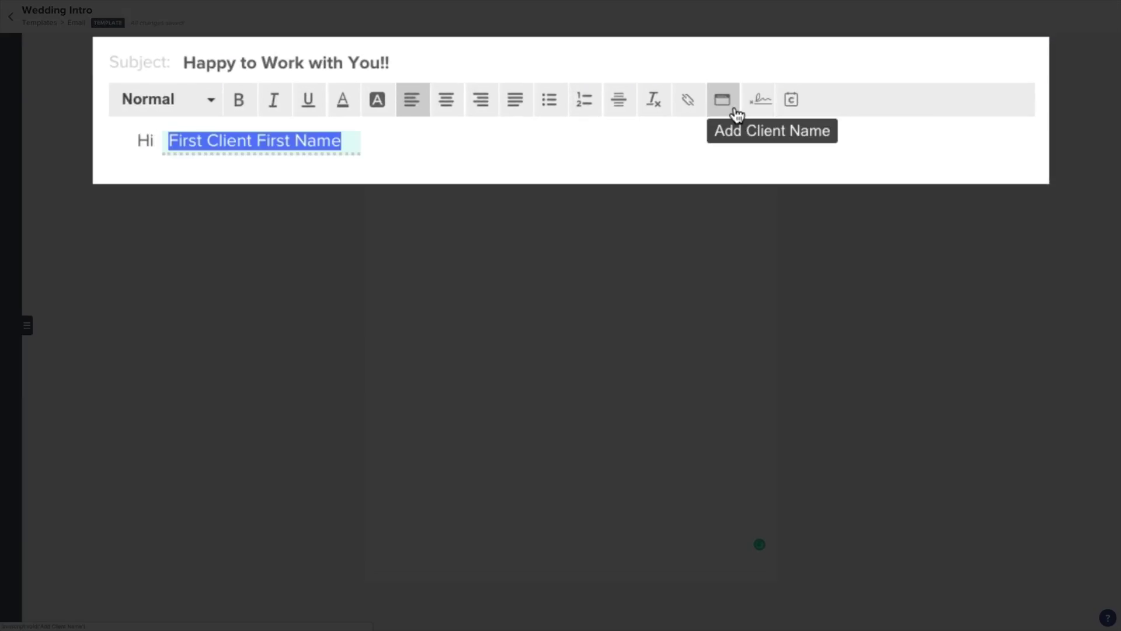
key("Right")
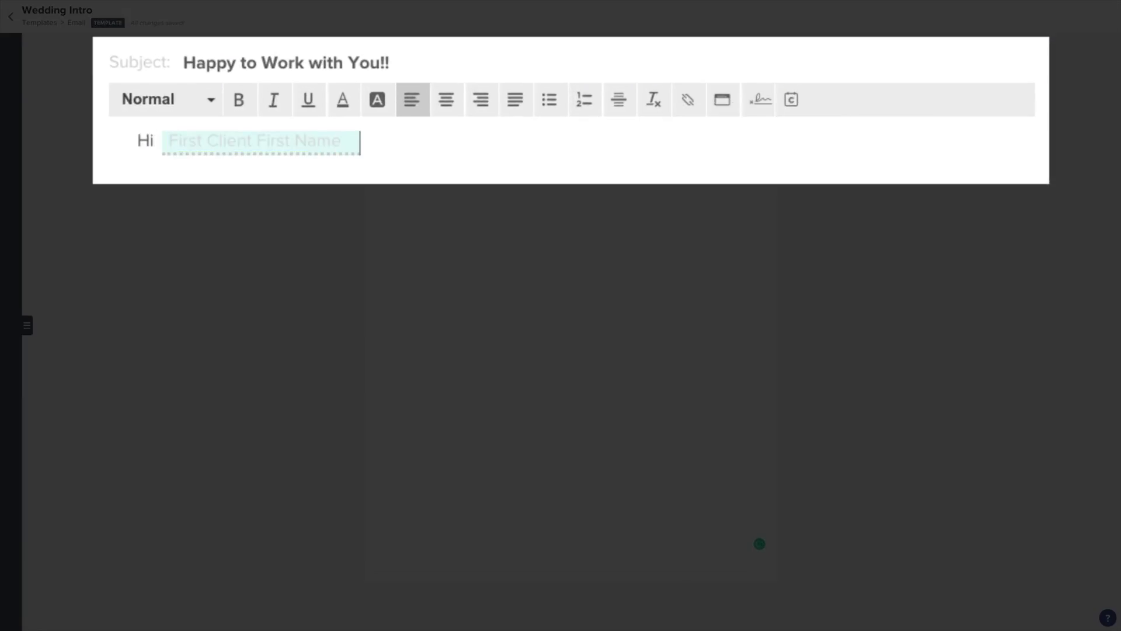
type(",")
key("Return")
key("Return")
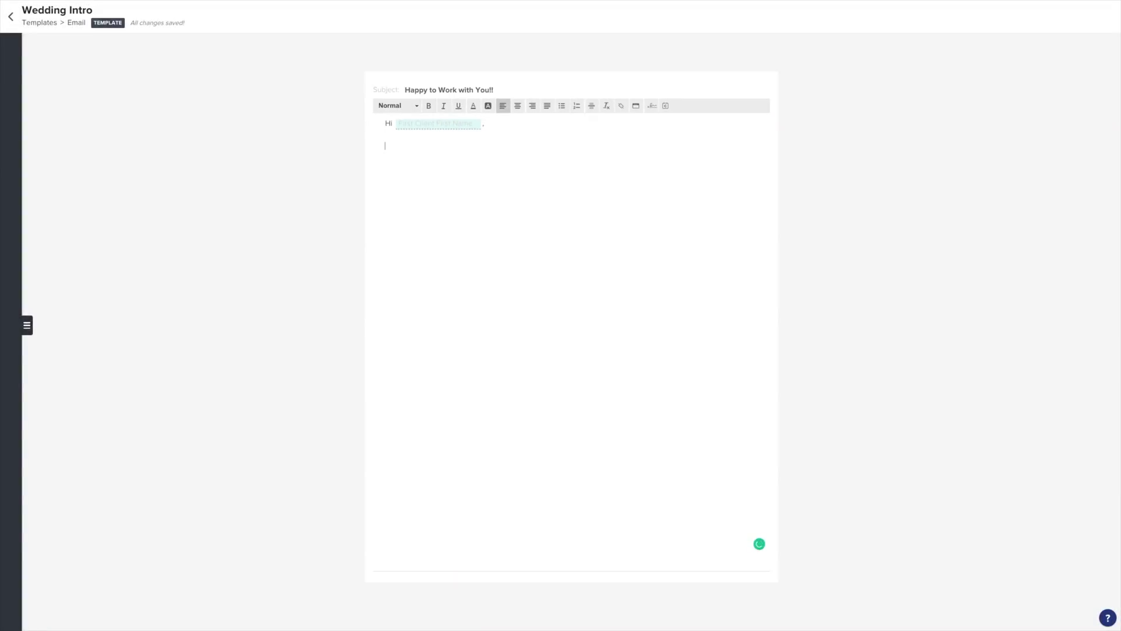
type("I'm super excited that we're going to work together on your wedding!")
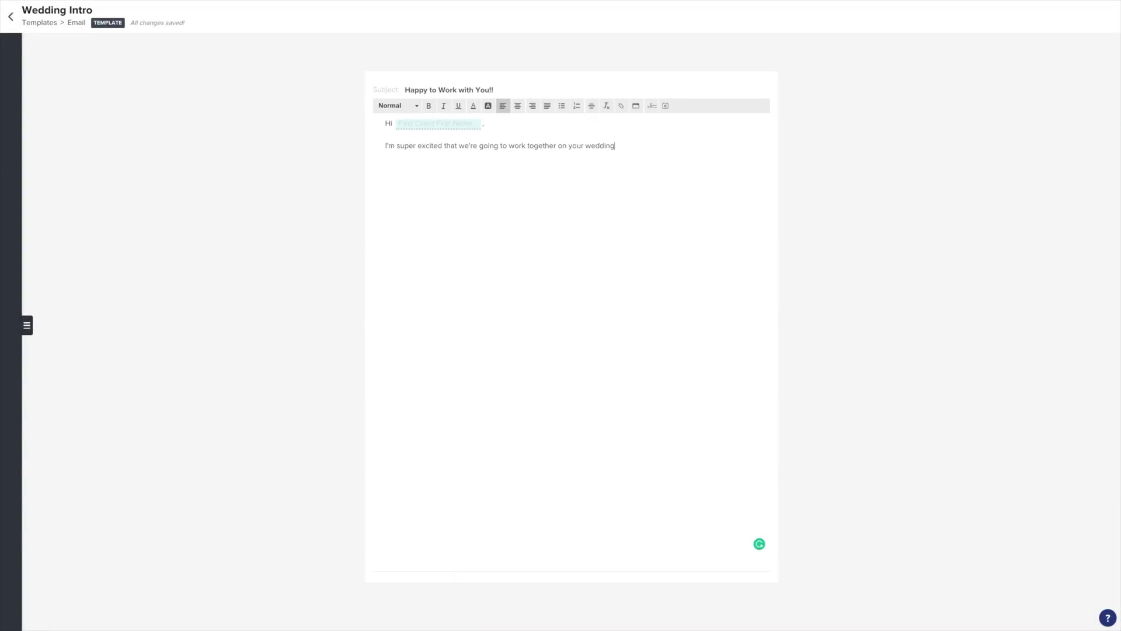
left_click(26, 325)
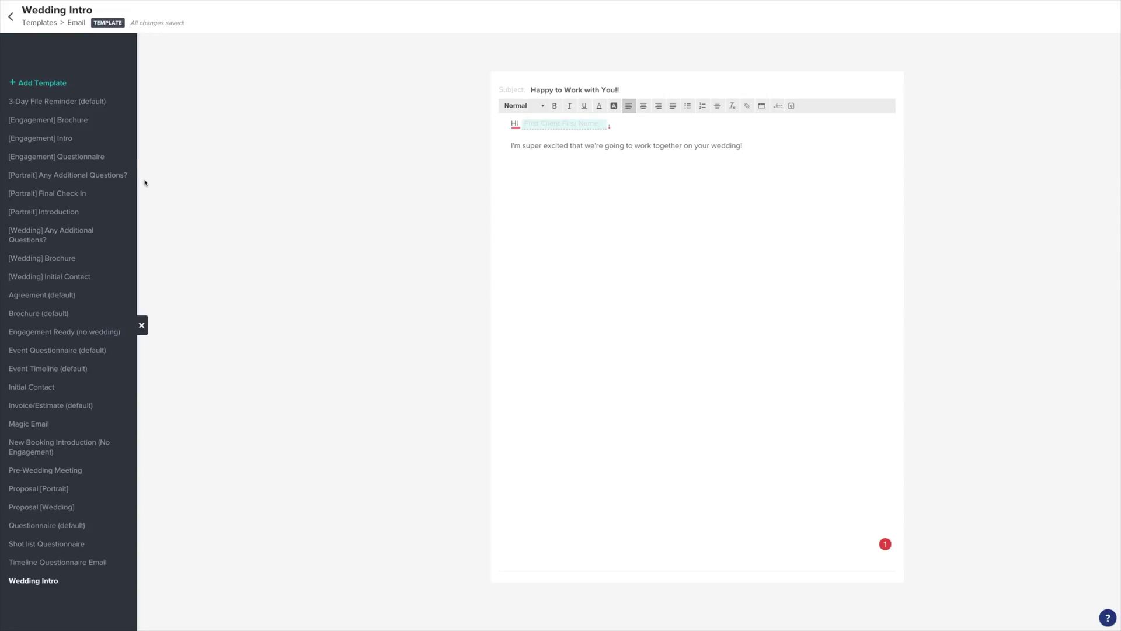
left_click(11, 18)
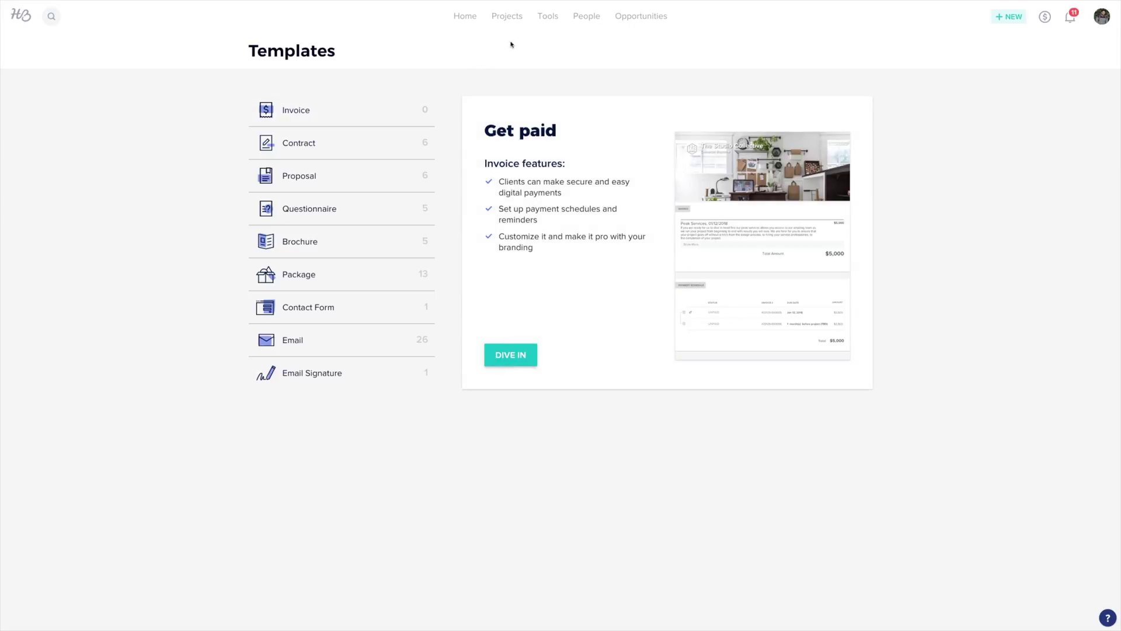
Step: Create a new workflow template from the Workflows page and clear its placeholder title
left_click(548, 17)
left_click(491, 240)
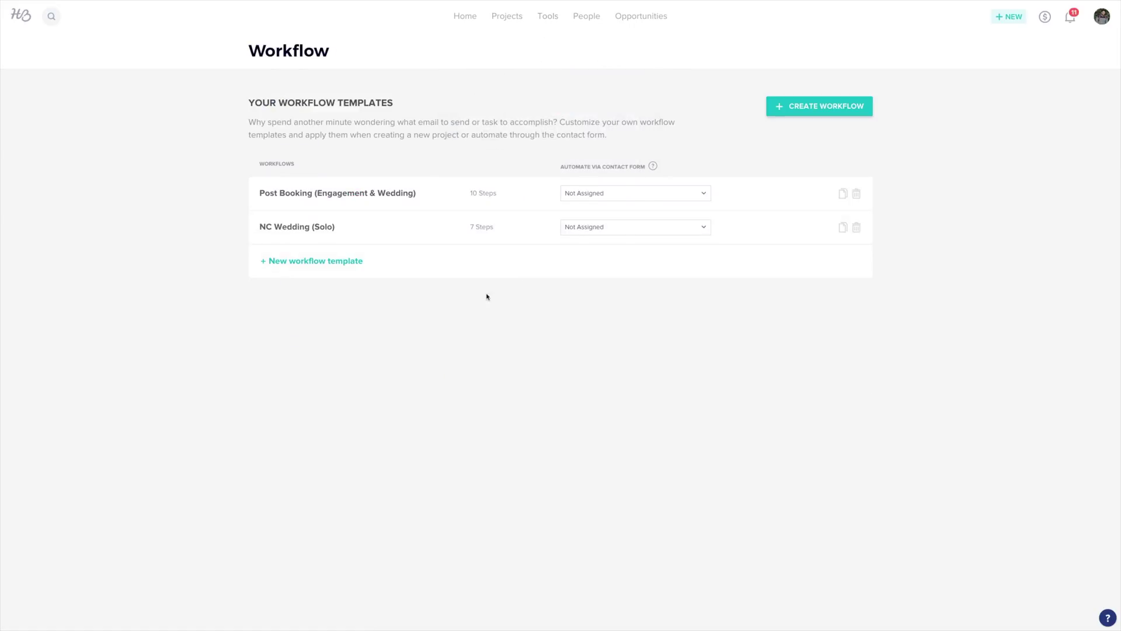
left_click(282, 264)
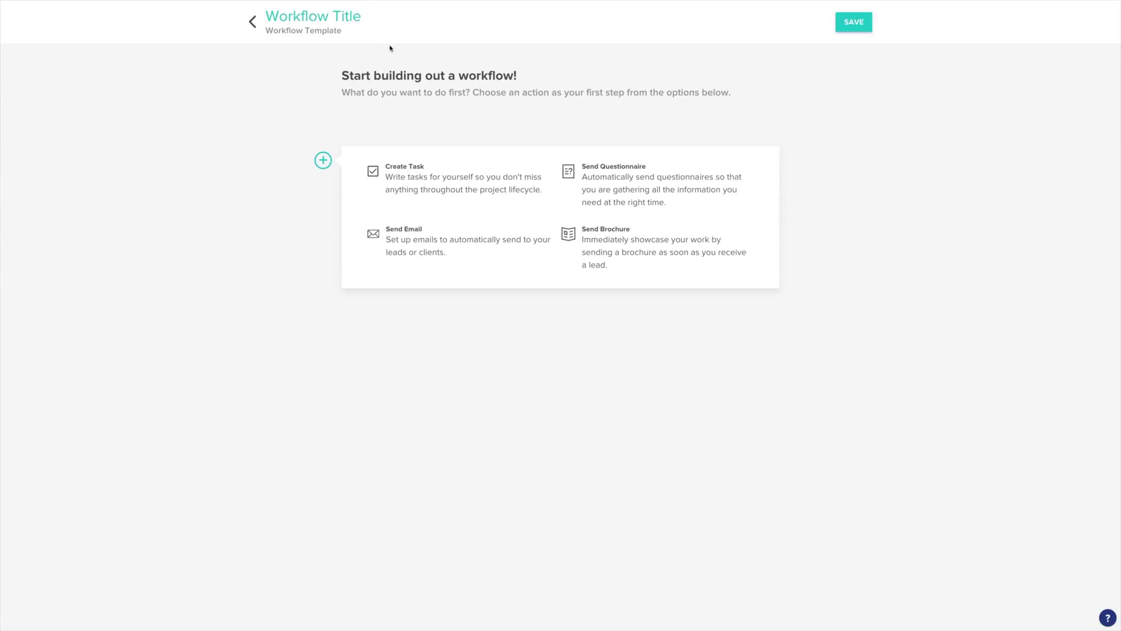
key("BackSpace")
key("BackSpace")
key("BackSpace")
key("BackSpace")
key("BackSpace")
key("BackSpace")
key("BackSpace")
key("BackSpace")
key("BackSpace")
key("BackSpace")
key("BackSpace")
key("BackSpace")
key("BackSpace")
key("BackSpace")
Step: Enter 'New Wedding Inquiry' as the workflow title
type("New W")
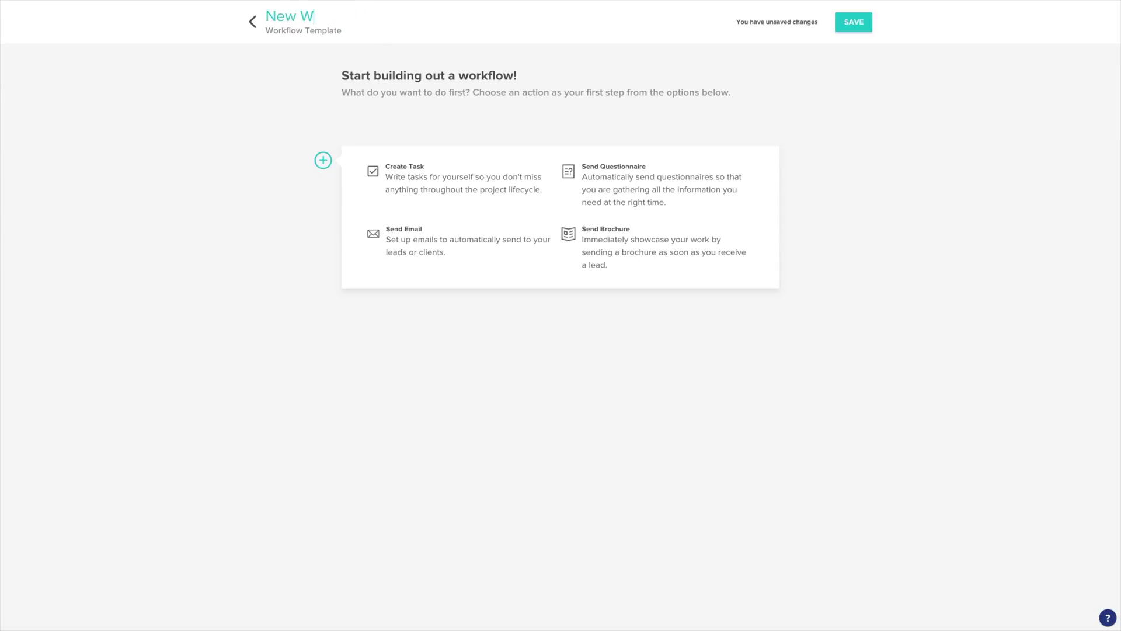
type("edding Inquiry")
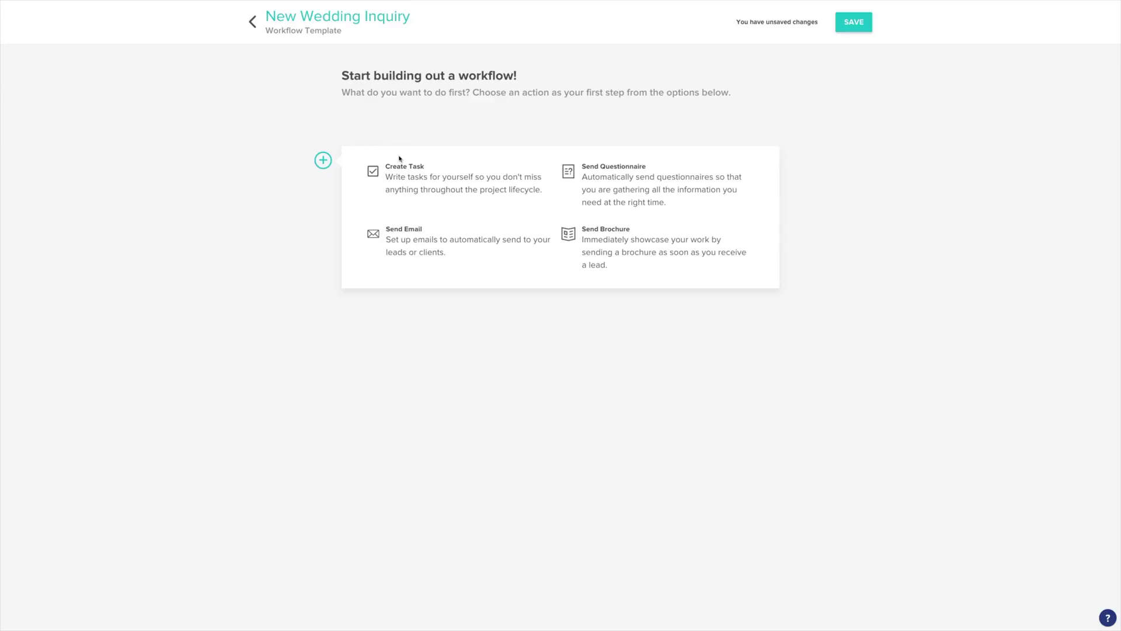
Step: Set step 1 to send the Wedding Intro email upon activation
left_click(403, 236)
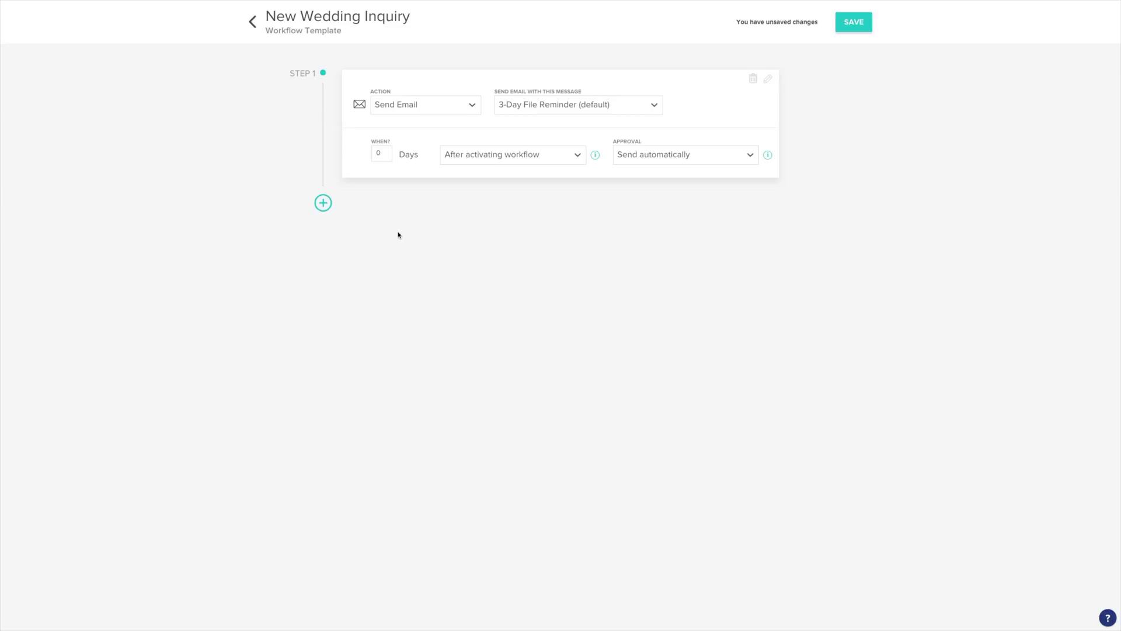
left_click(650, 108)
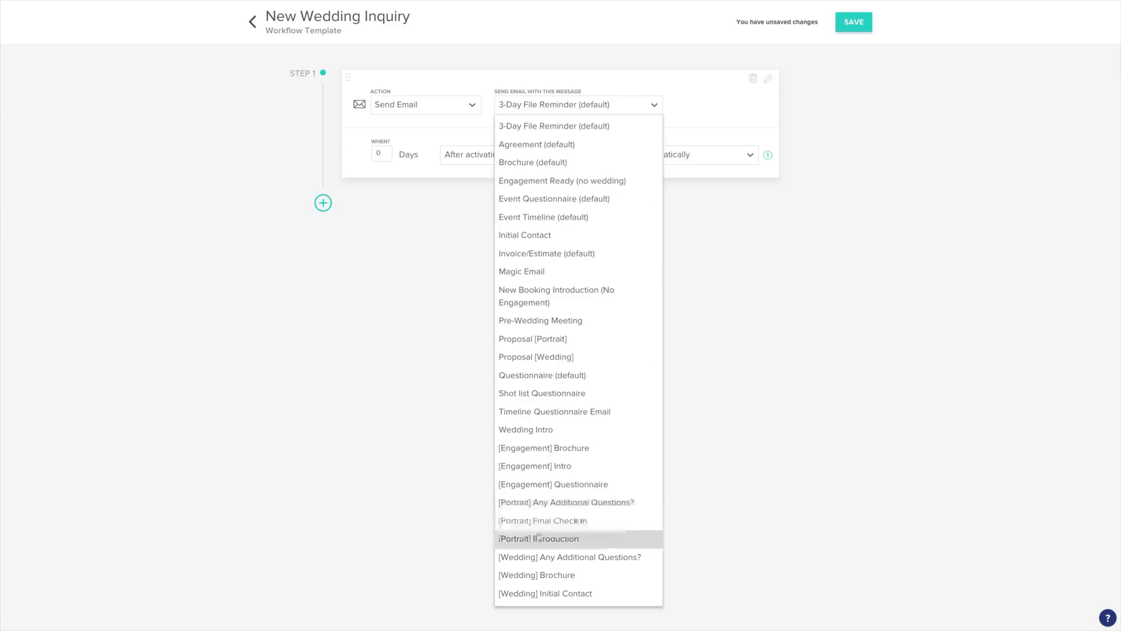
left_click(548, 435)
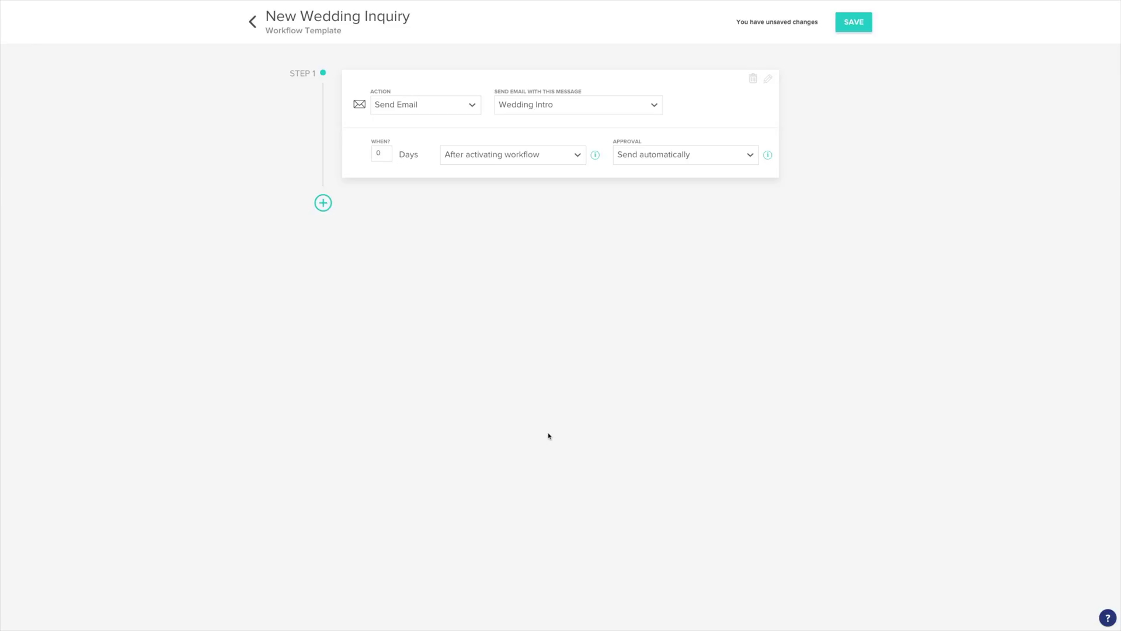
left_click(323, 203)
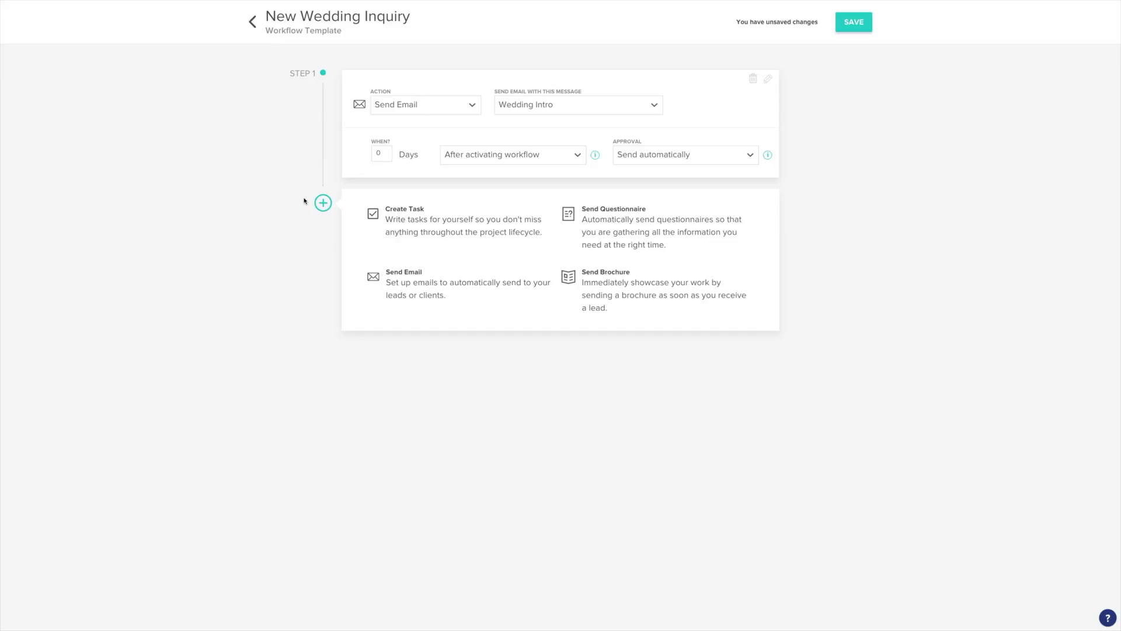
Step: Make step 2 send the Shotlist questionnaire with the Shot list Questionnaire email, 20 days after the previous step
left_click(632, 230)
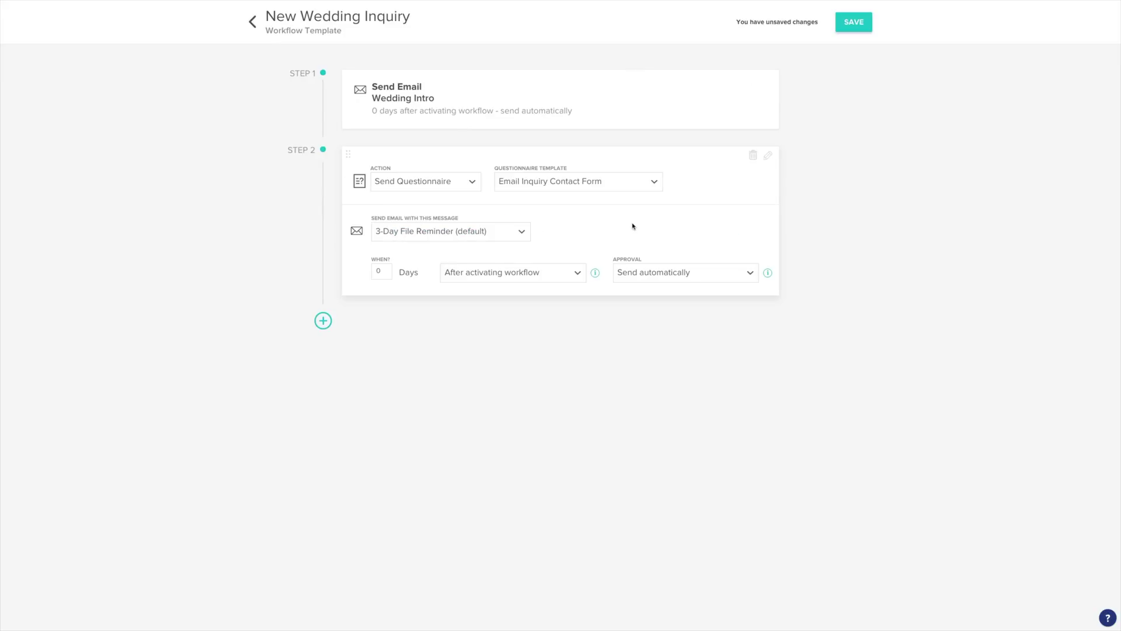
left_click(648, 186)
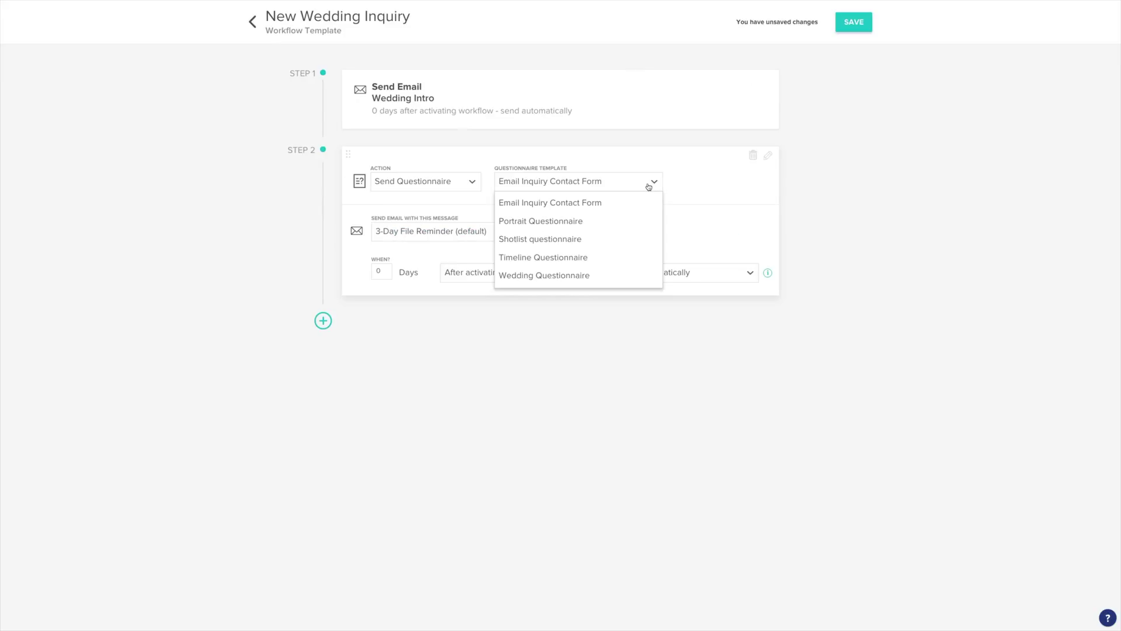
left_click(600, 241)
left_click(520, 235)
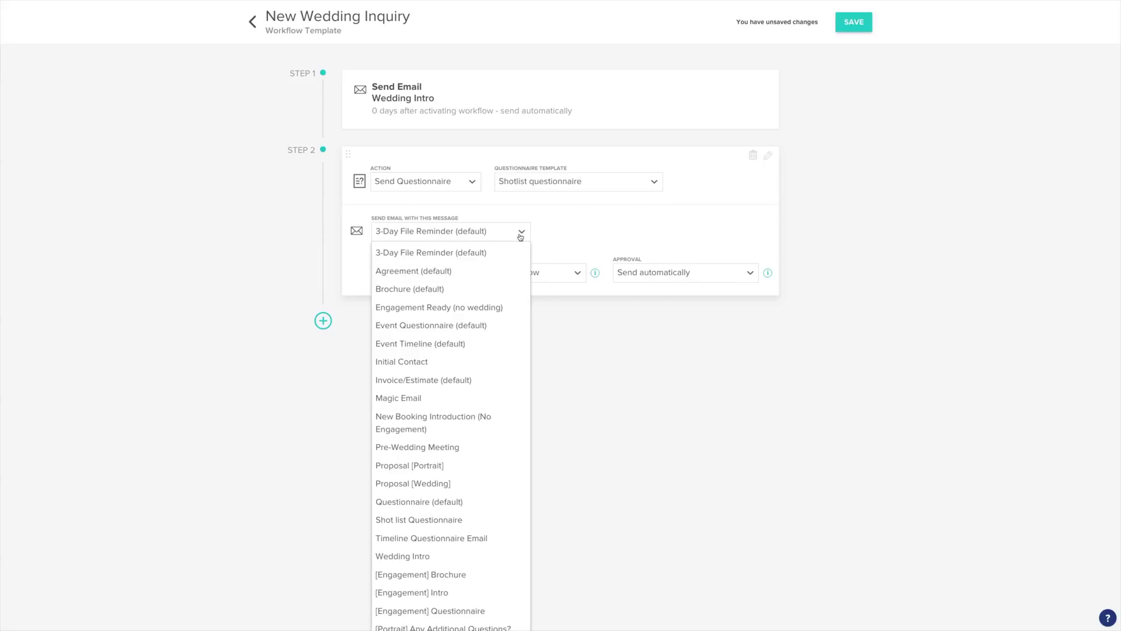
left_click(418, 520)
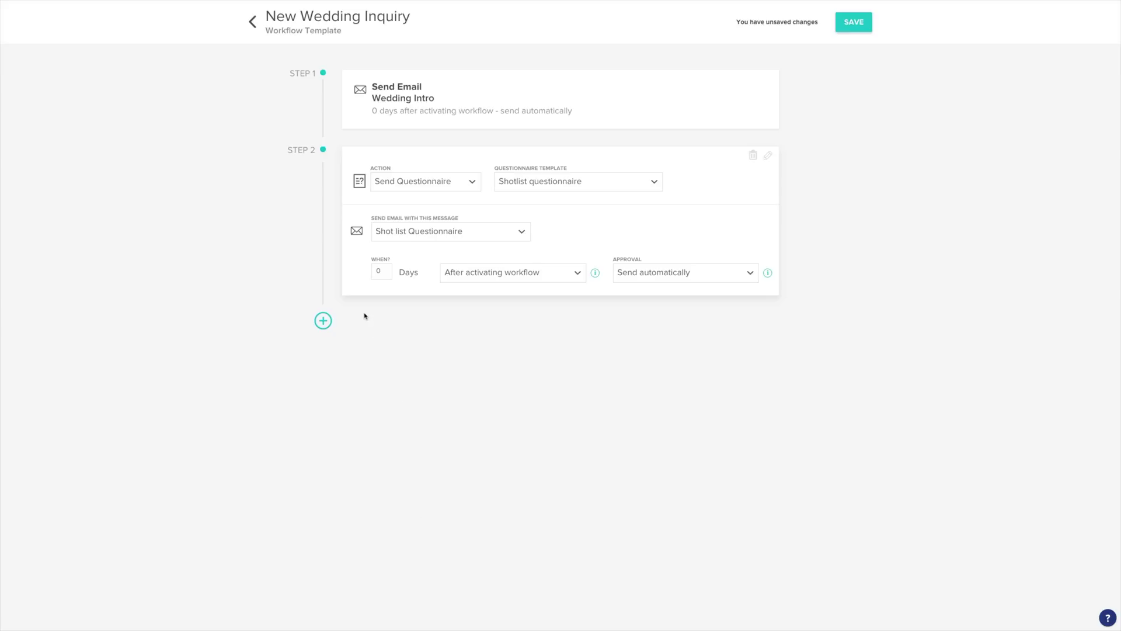
left_click(382, 273)
key("BackSpace")
left_click(577, 276)
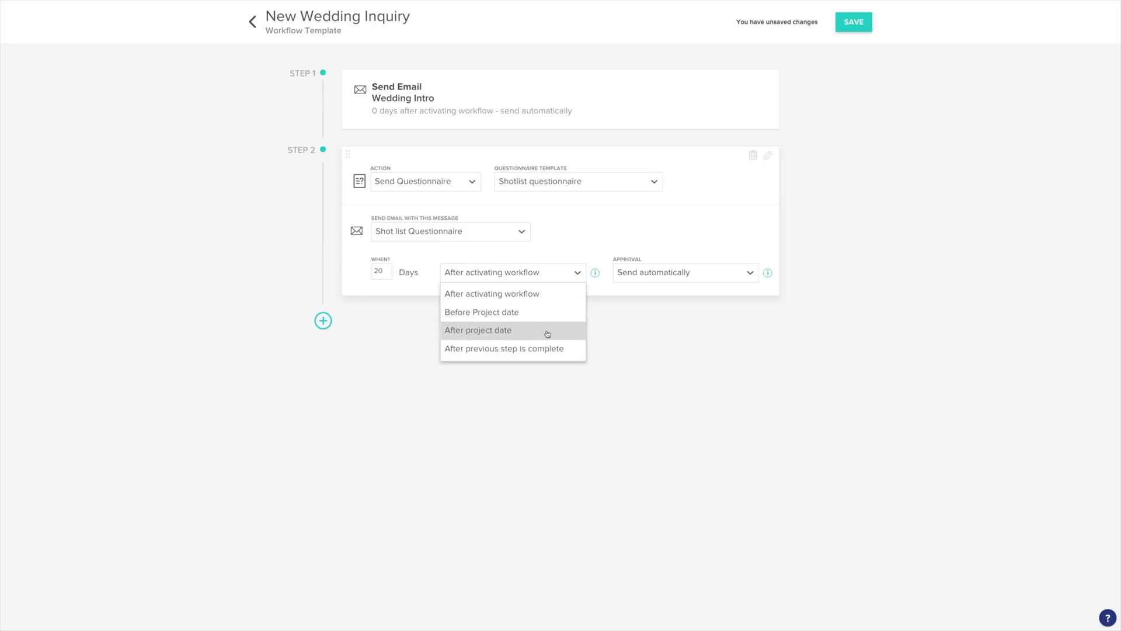
left_click(547, 349)
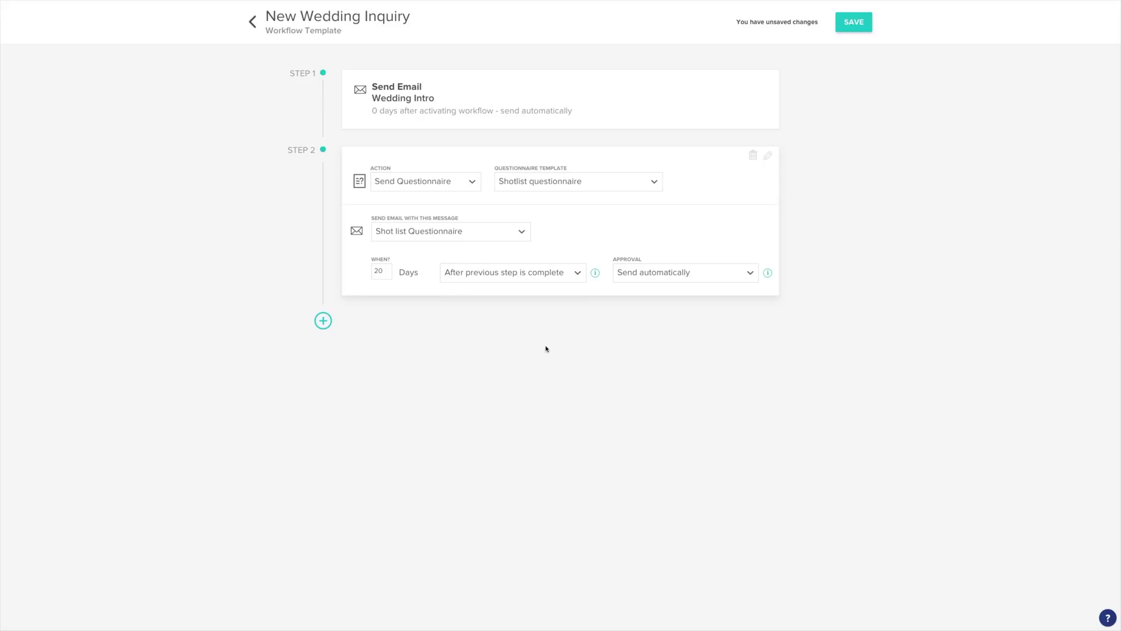
left_click(323, 320)
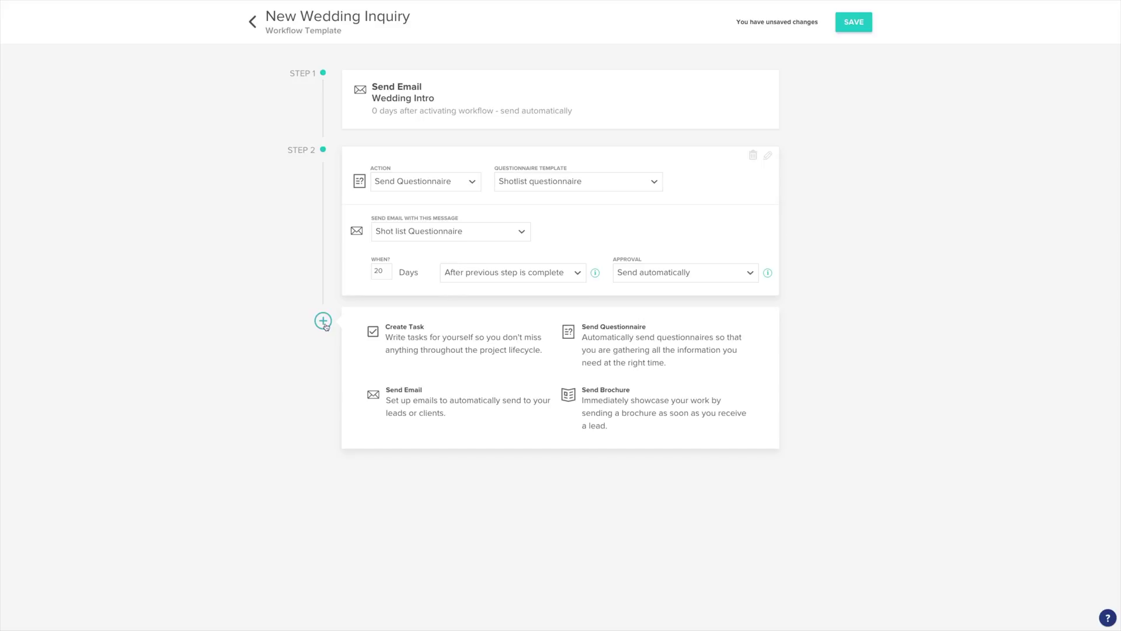
Step: Add a 'Buy Some Wine' task step at 50 days after activation
left_click(454, 357)
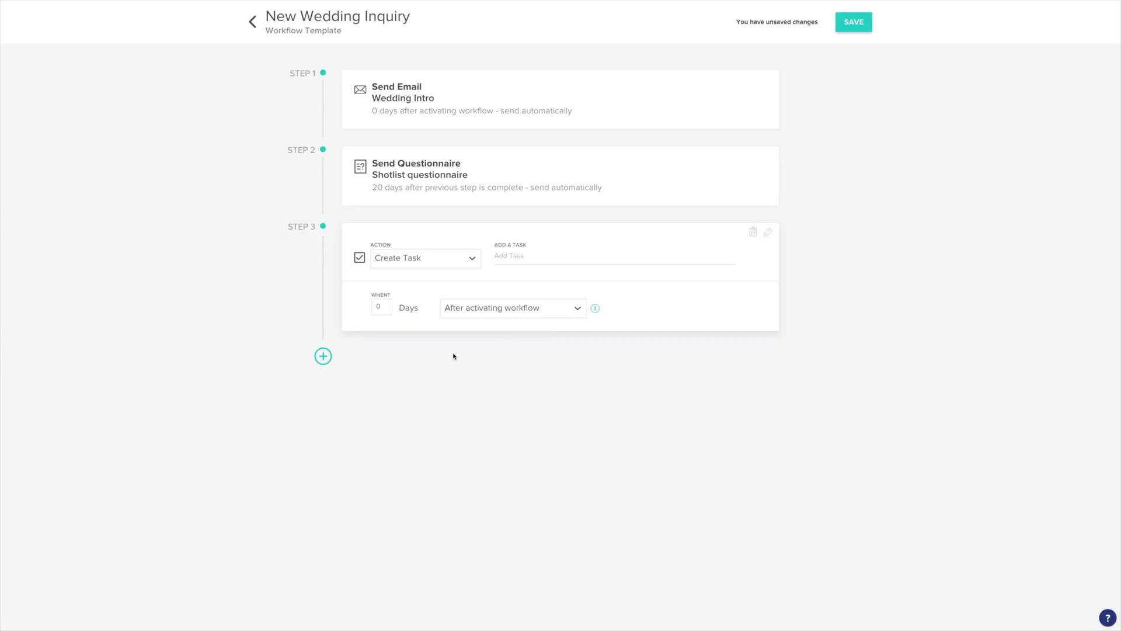
left_click(380, 306)
key("BackSpace")
type("50")
left_click(497, 258)
type("Buy Some Wine")
Step: Add a 'Buy Some Wine For Client' task 120 days before the project date
left_click(323, 356)
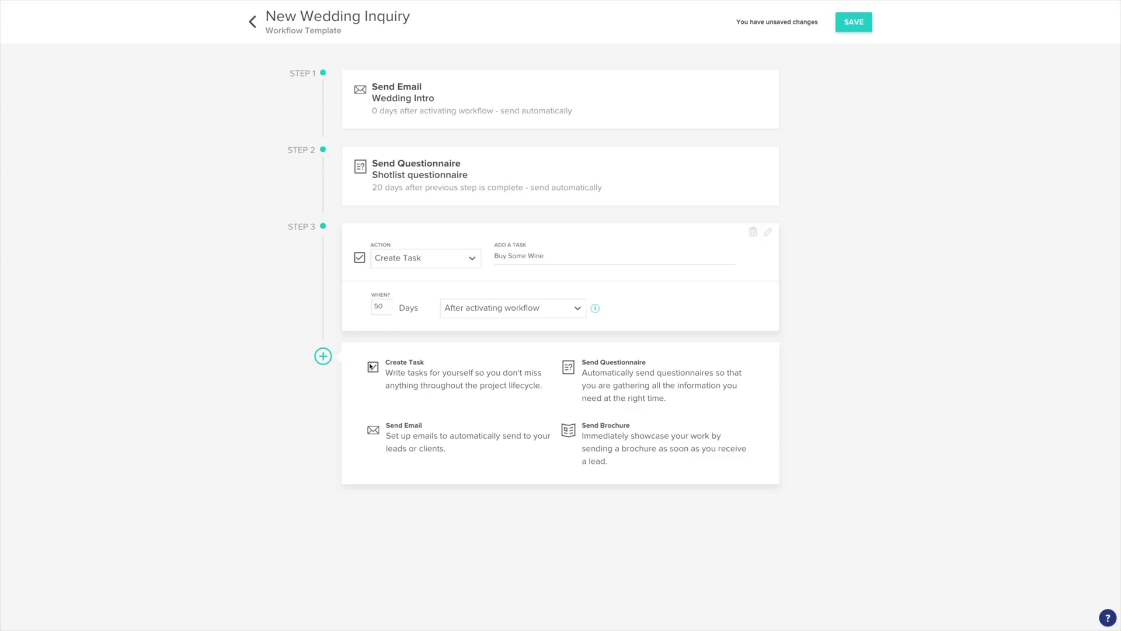
left_click(416, 380)
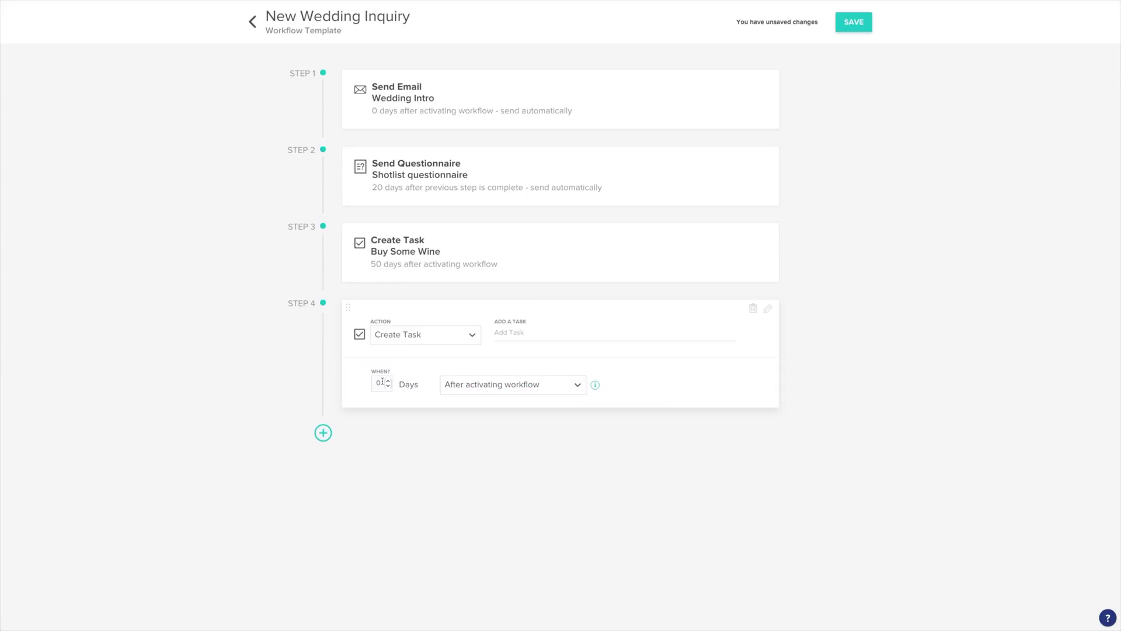
double_click(383, 381)
type("120")
left_click(558, 390)
left_click(545, 424)
left_click(519, 328)
type("Buy Some Wine For Client")
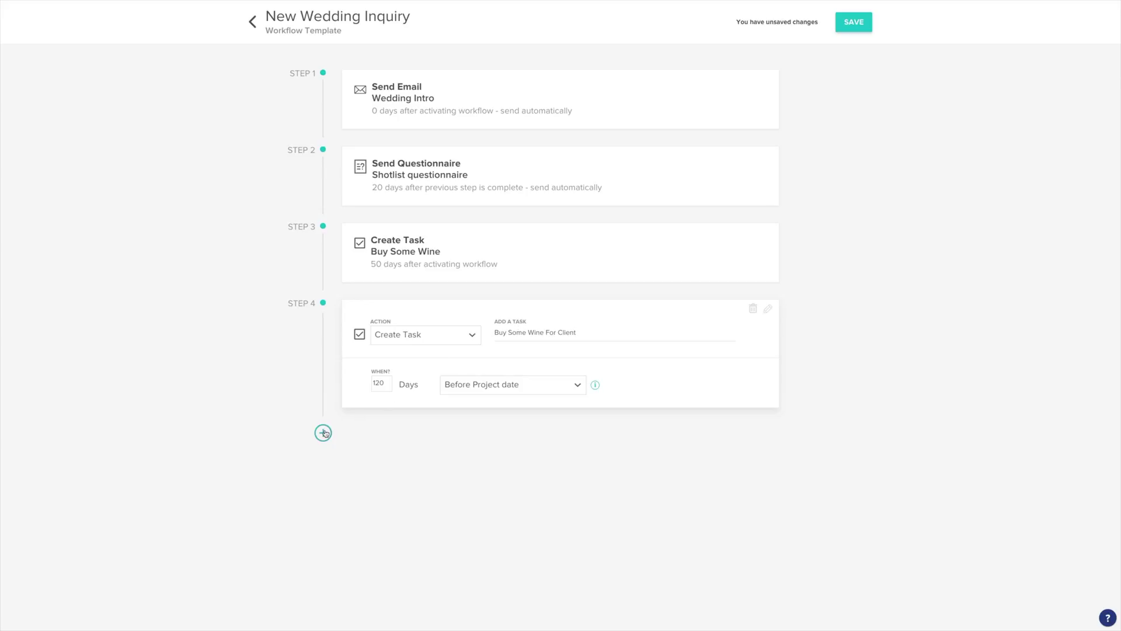
Step: Add a 'Take a Nap' task 10 days after the previous step, then save the workflow
left_click(325, 433)
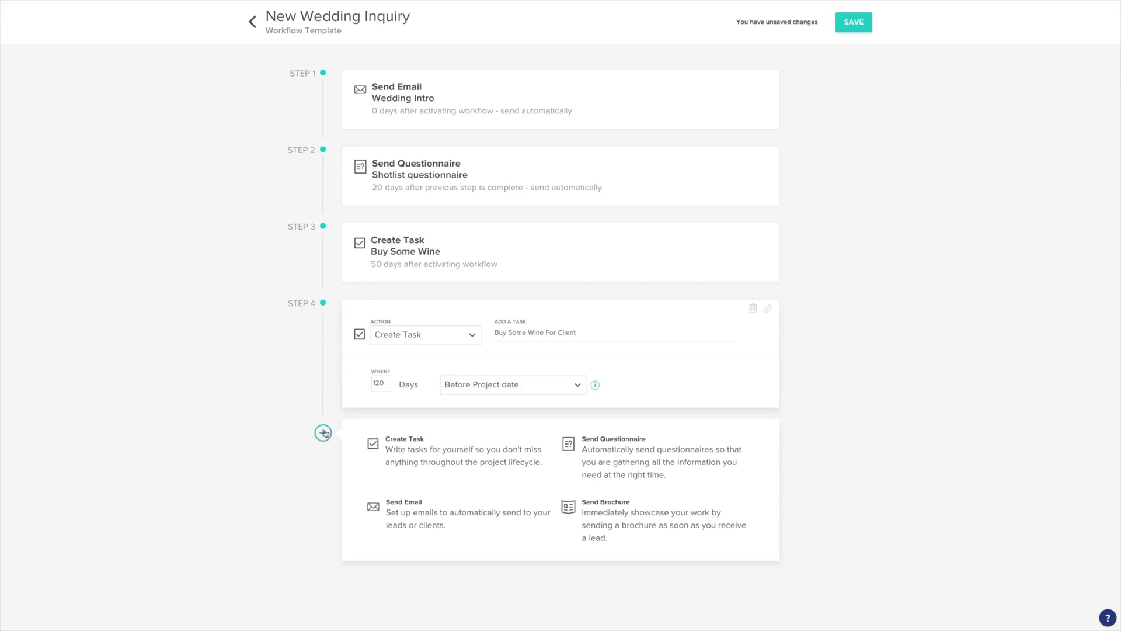
left_click(421, 455)
left_click(473, 464)
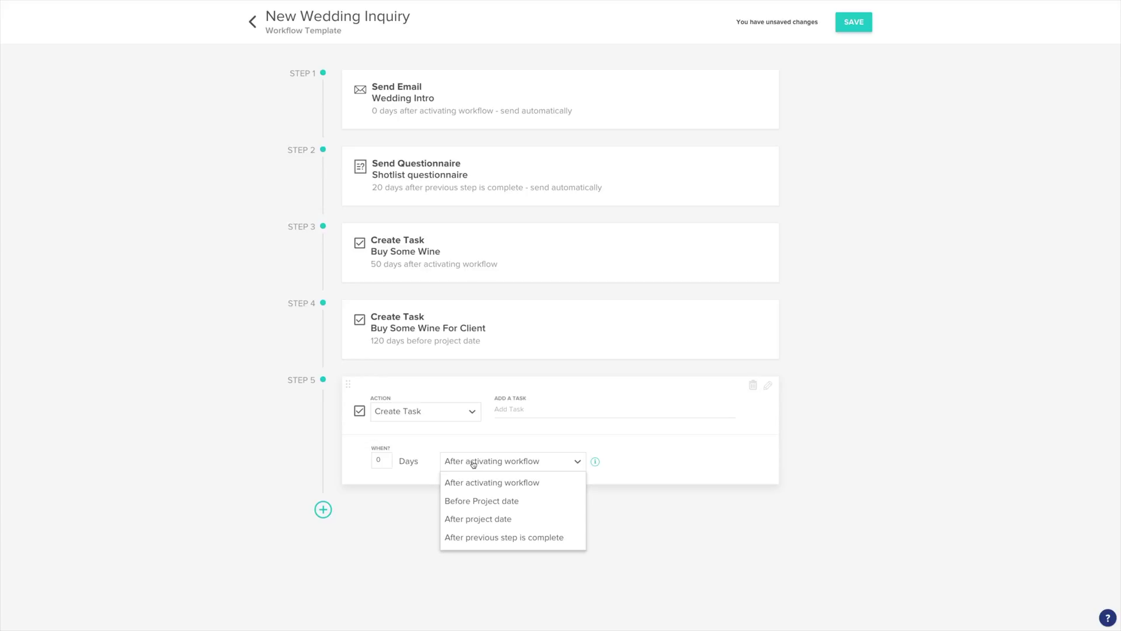
left_click(472, 535)
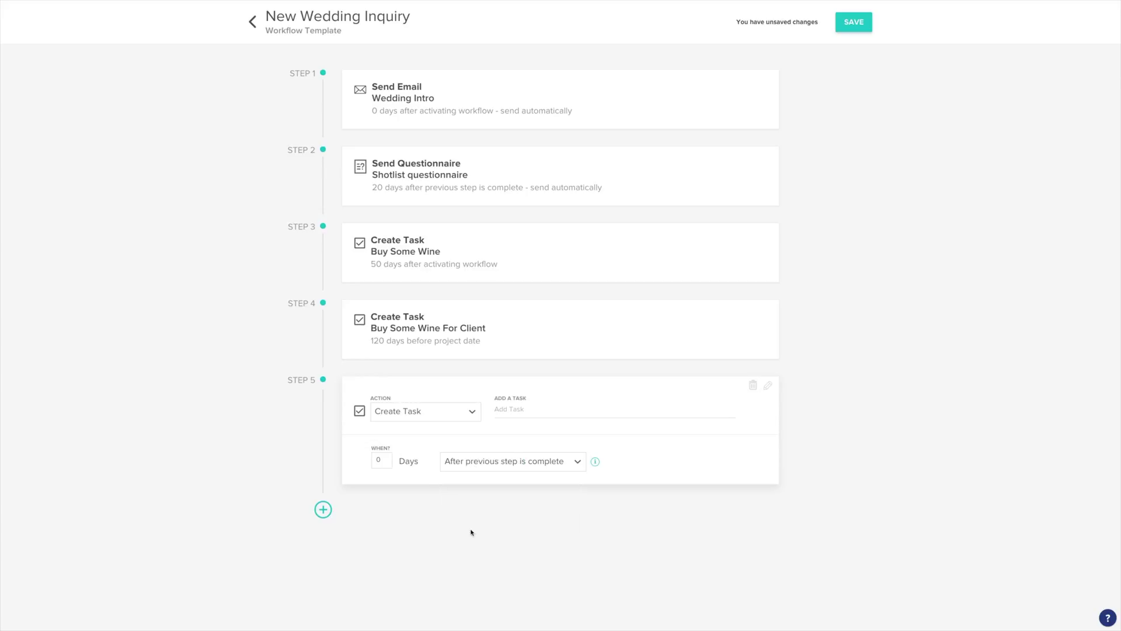
left_click(379, 460)
type("10")
left_click(511, 408)
type("Take a Nap")
left_click(850, 33)
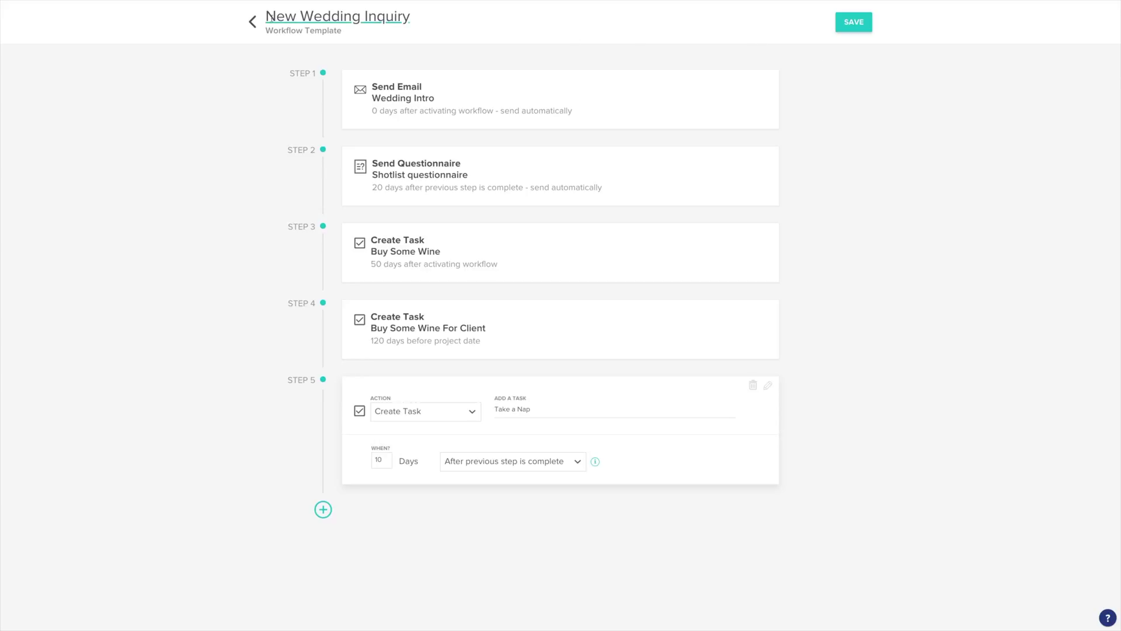
left_click(254, 23)
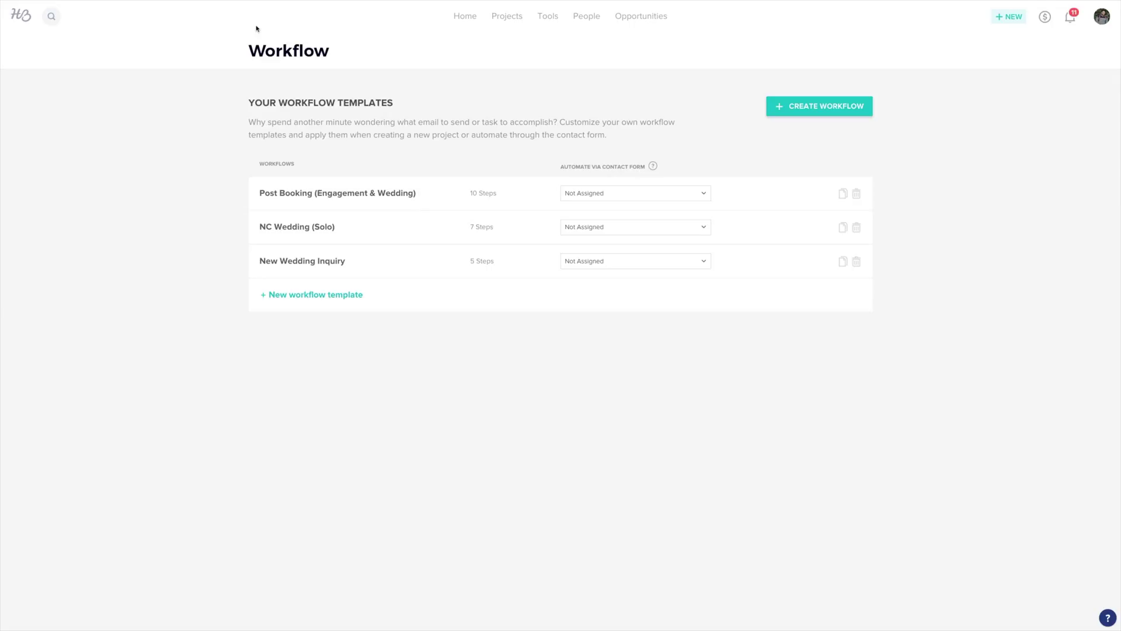
Step: Set New Wedding Inquiry to automate for Wedding contact-form inquiries, unchecking Default for contact form
left_click(692, 265)
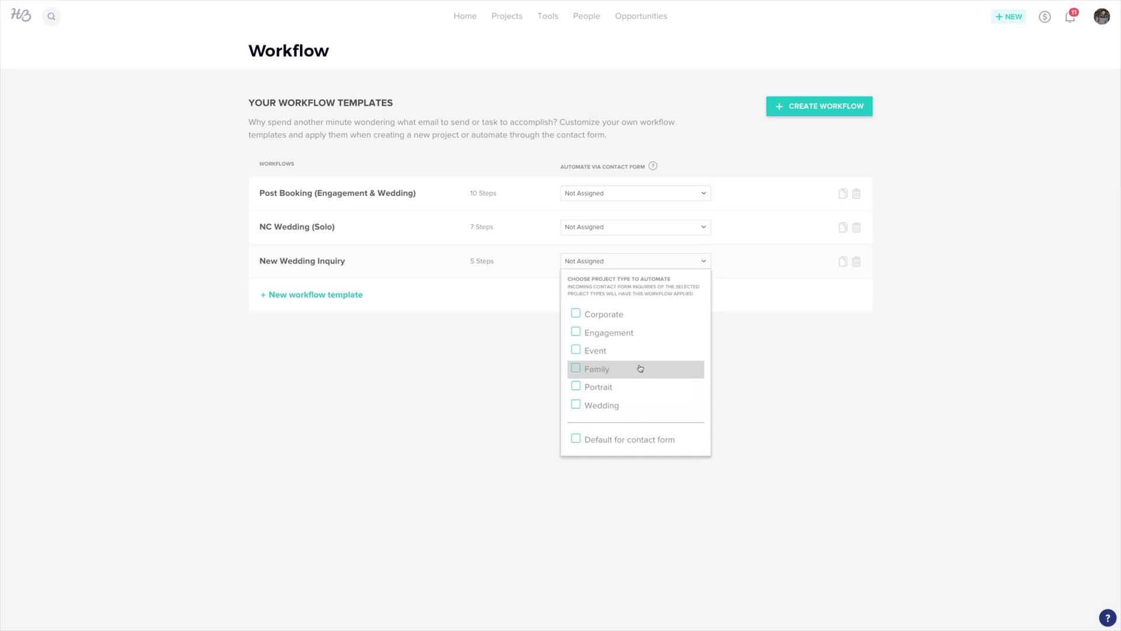
left_click(612, 441)
left_click(608, 405)
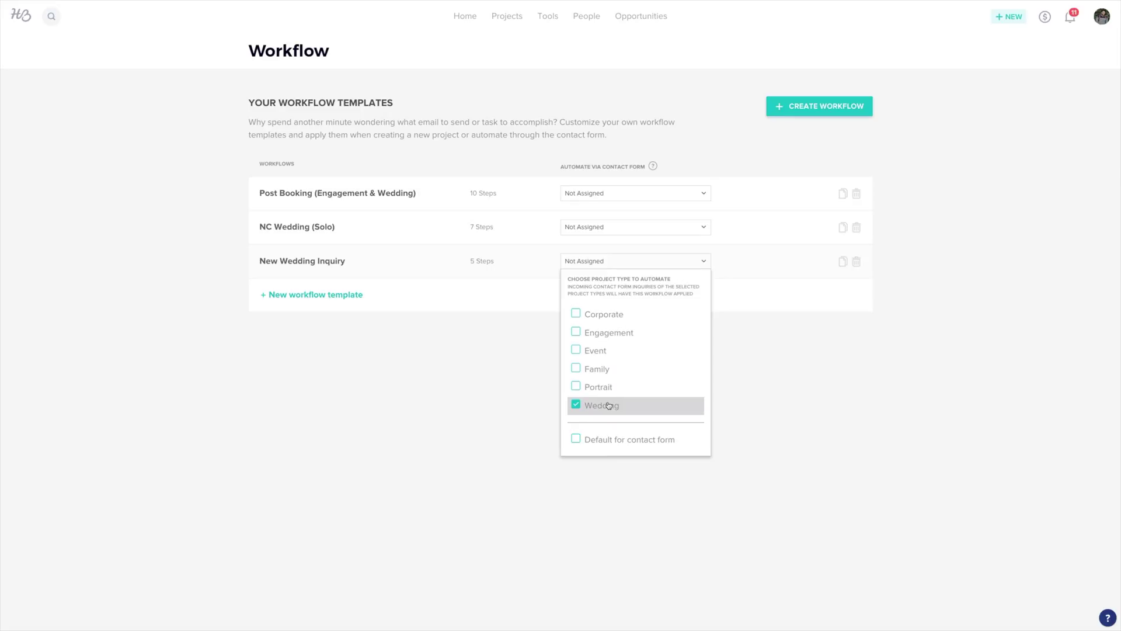
left_click(507, 397)
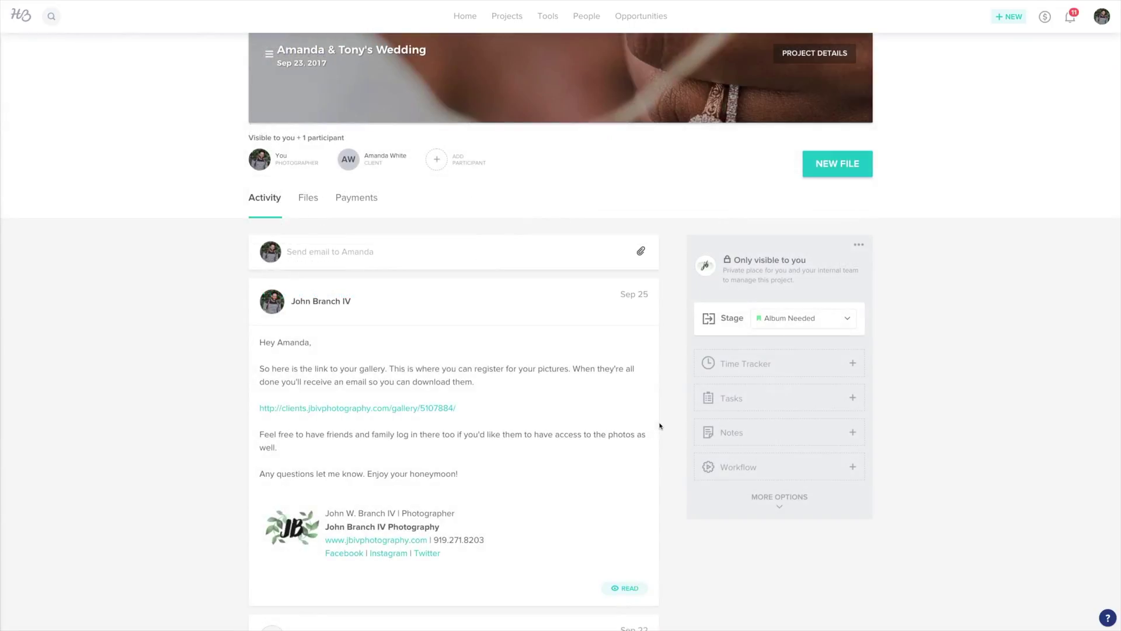
Step: Open the wedding project's workflow chooser to view its available workflows
left_click(776, 472)
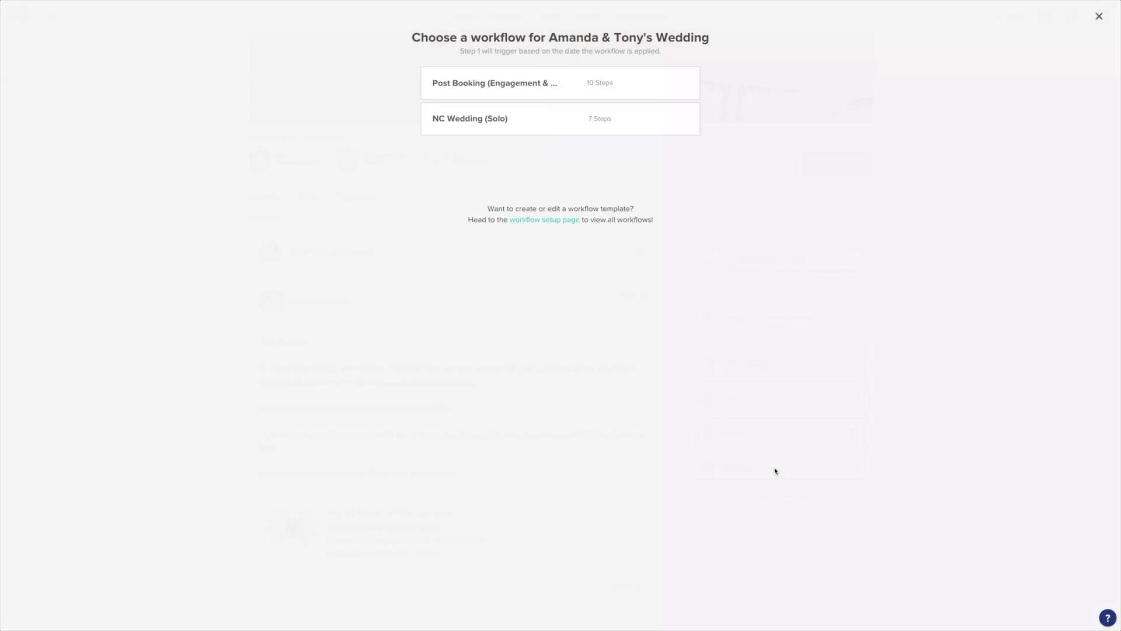
mouse_move(466, 118)
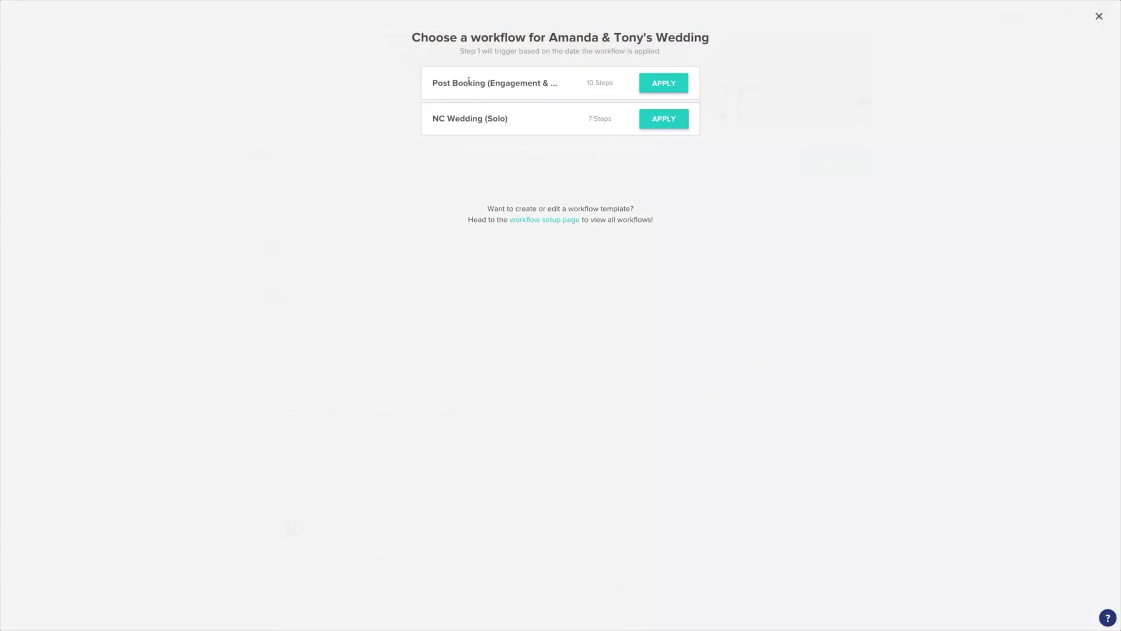